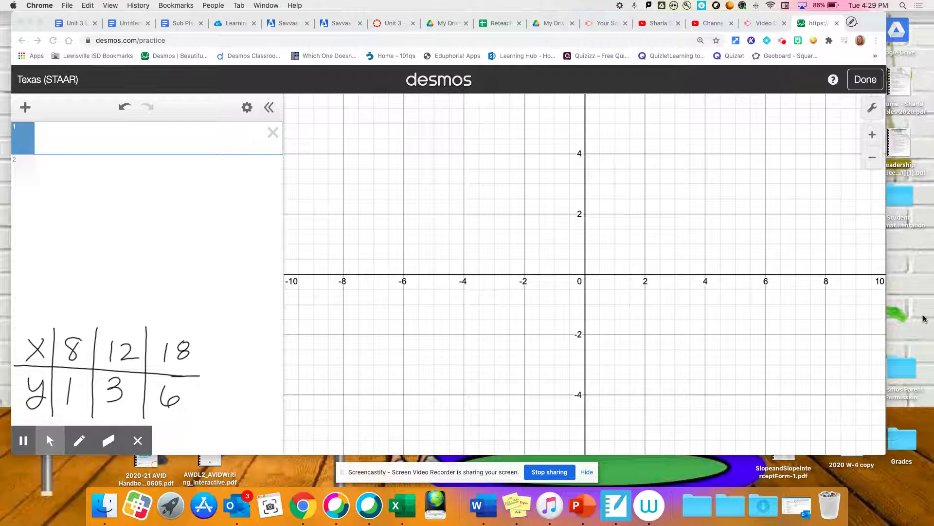
Step: Add a table to the expression list and enter x = 8, y = 1 in its first row
click(44, 138)
click(25, 109)
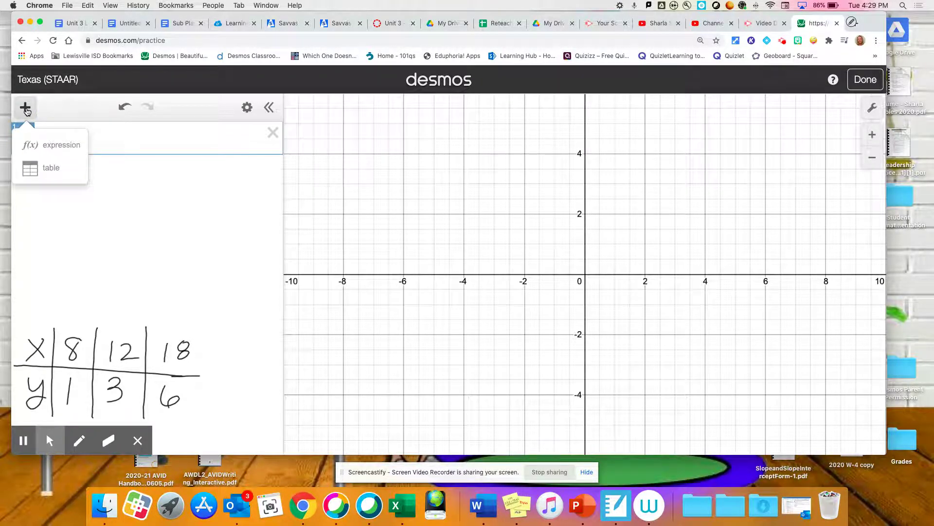
click(30, 168)
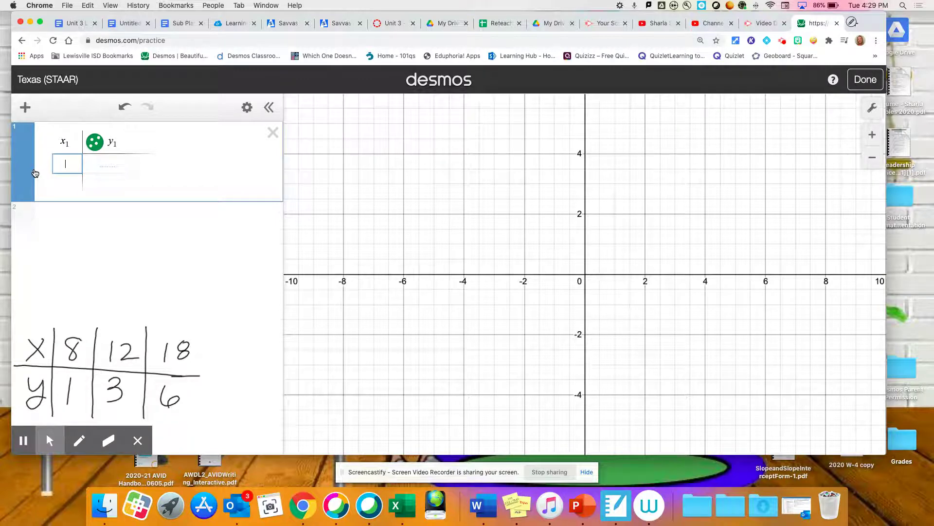
text(8)
key(Tab)
text(1)
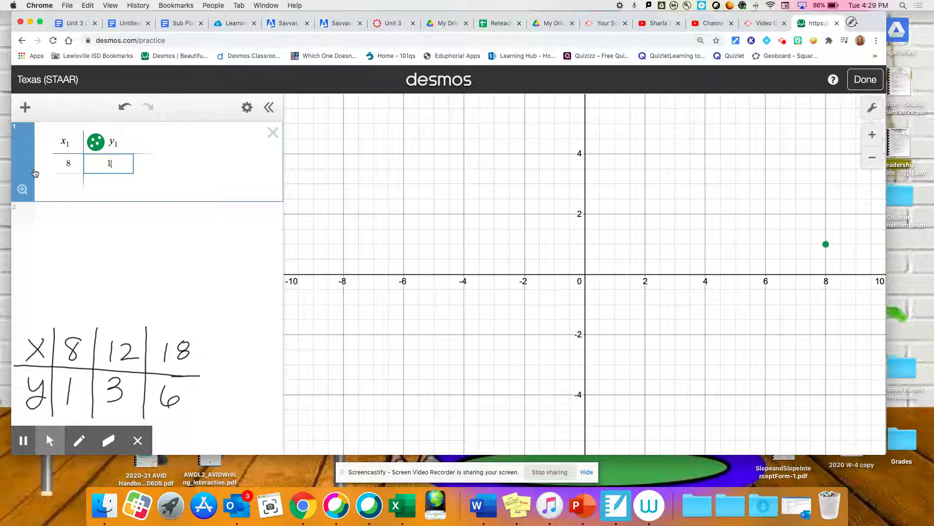
Step: Add the points (12, 3) and (18, 6) as the second and third rows of the table
key(Return)
key(Left)
text(12)
key(Right)
text(3)
key(Return)
key(Left)
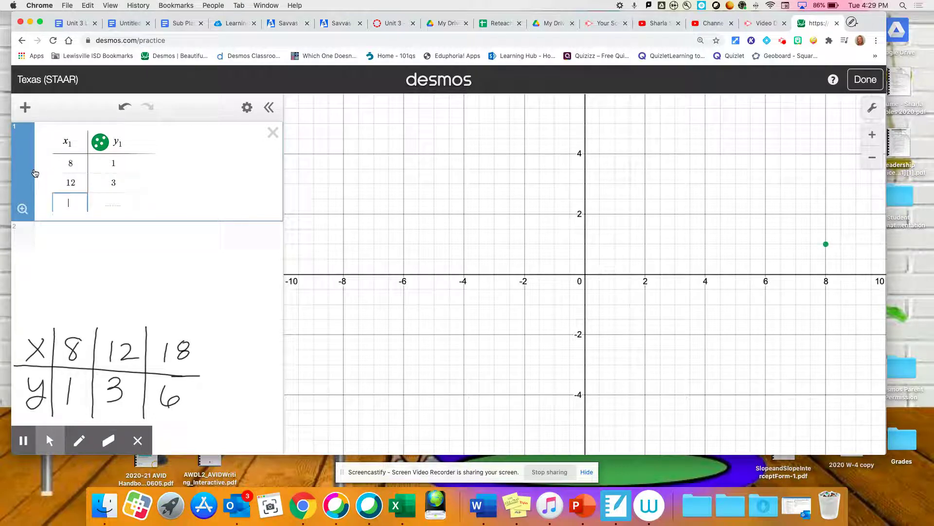
text(18)
key(Right)
text(6)
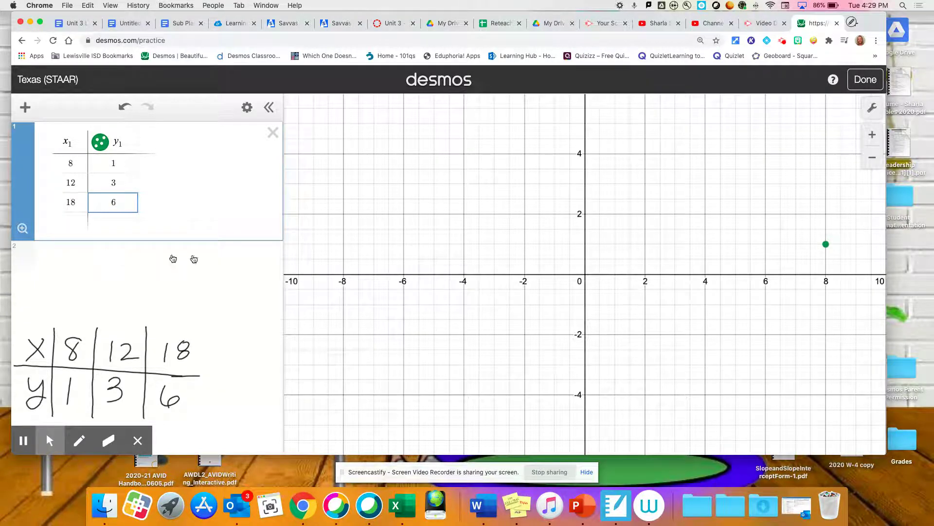
drag(683, 274, 300, 296)
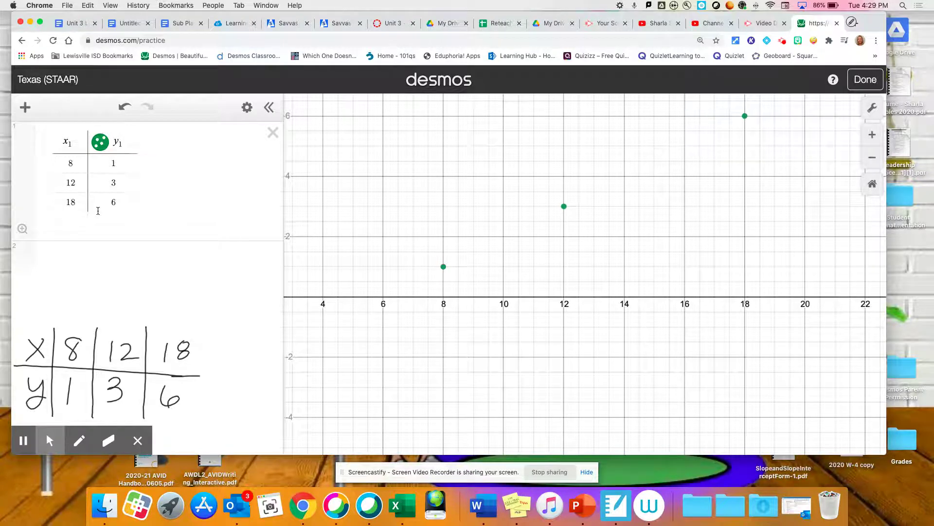
Step: Enter the linear regression y₁ ~ mx₁ + b as a new expression below the table
click(110, 254)
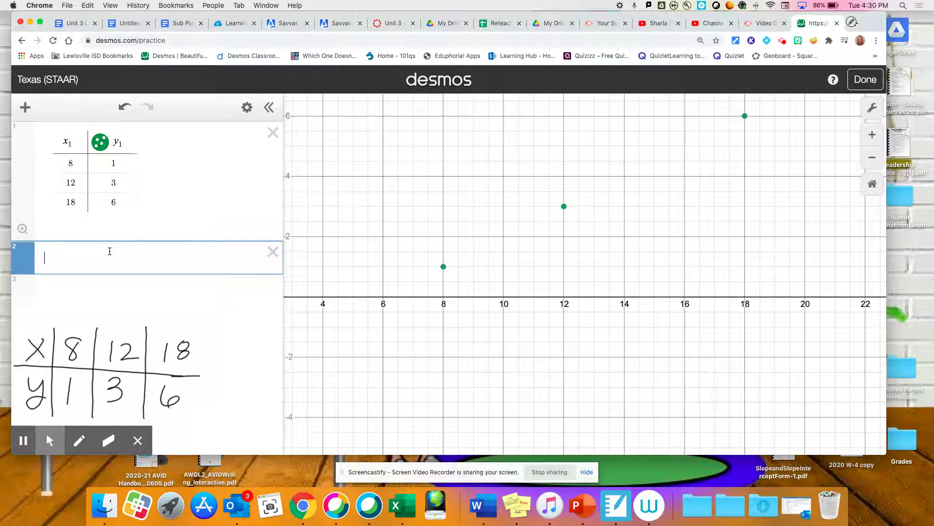
text(y = mx + b)
click(50, 259)
text(1)
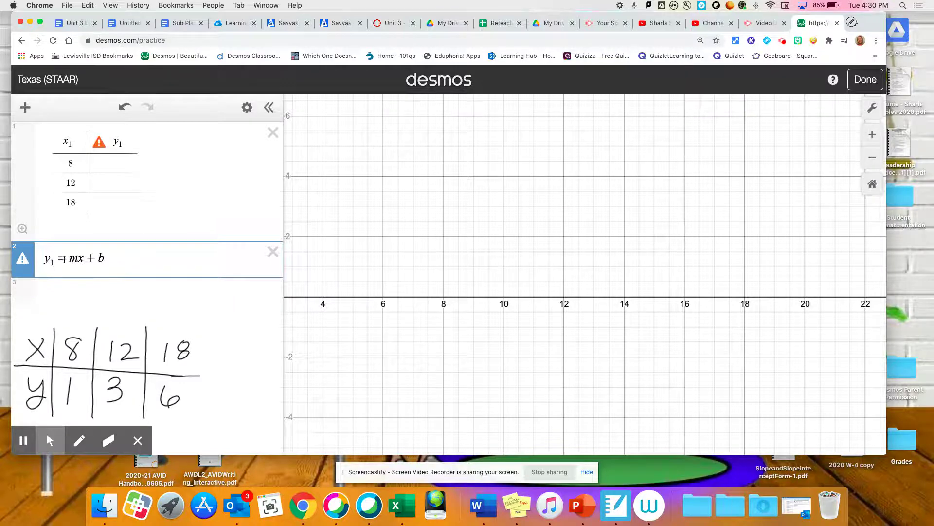
click(68, 258)
key(BackSpace)
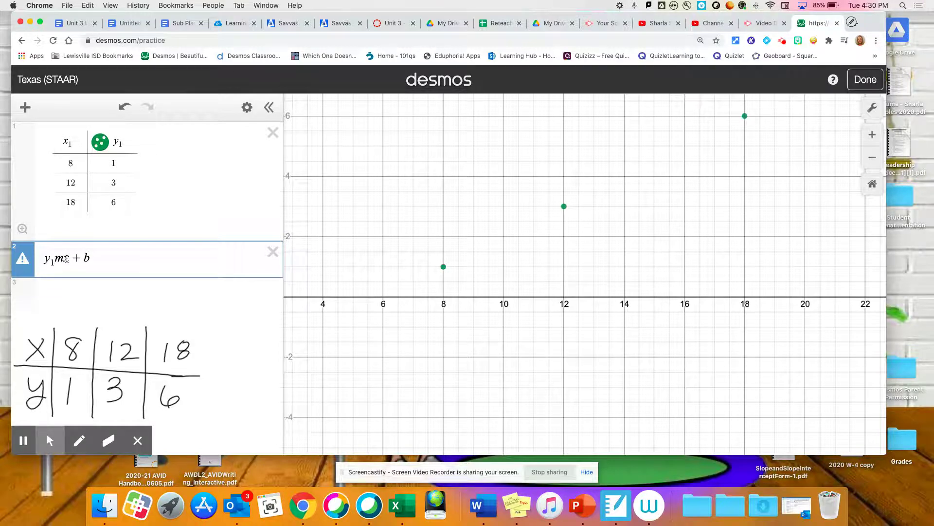
text(~)
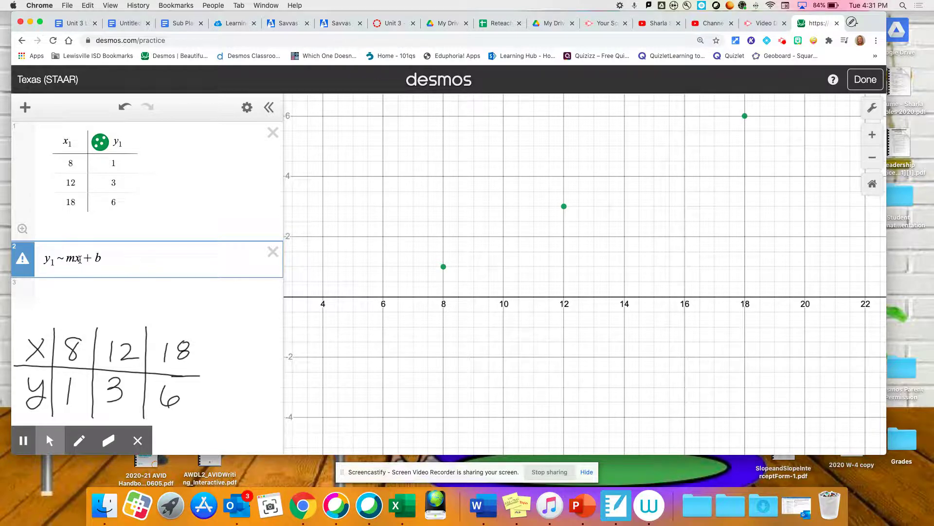
text(1)
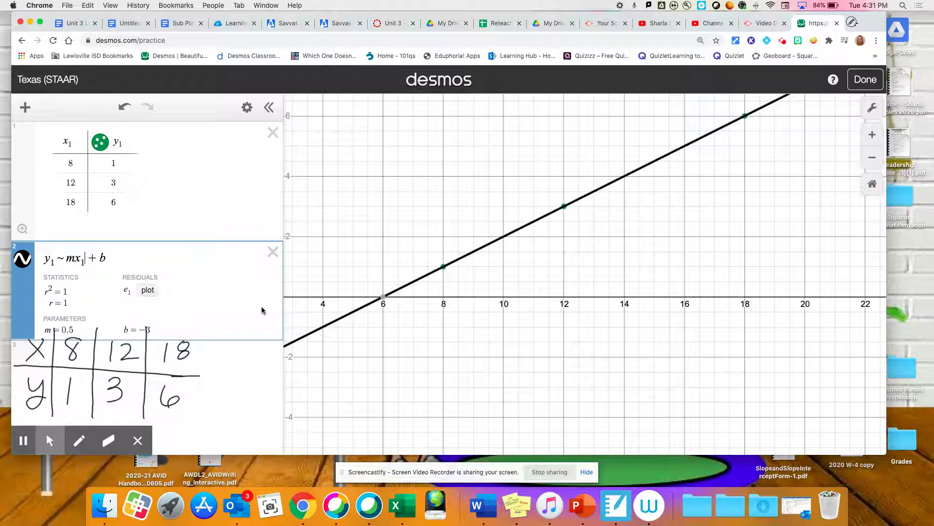
Step: Hide the annotation tools and clear the handwritten x-y table covering the area below the regression results
mouse_move(139, 440)
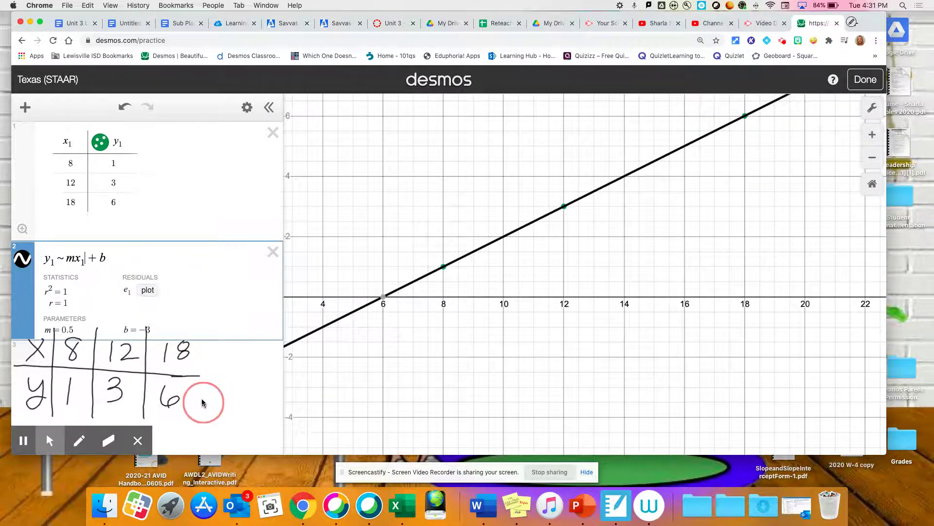
click(139, 441)
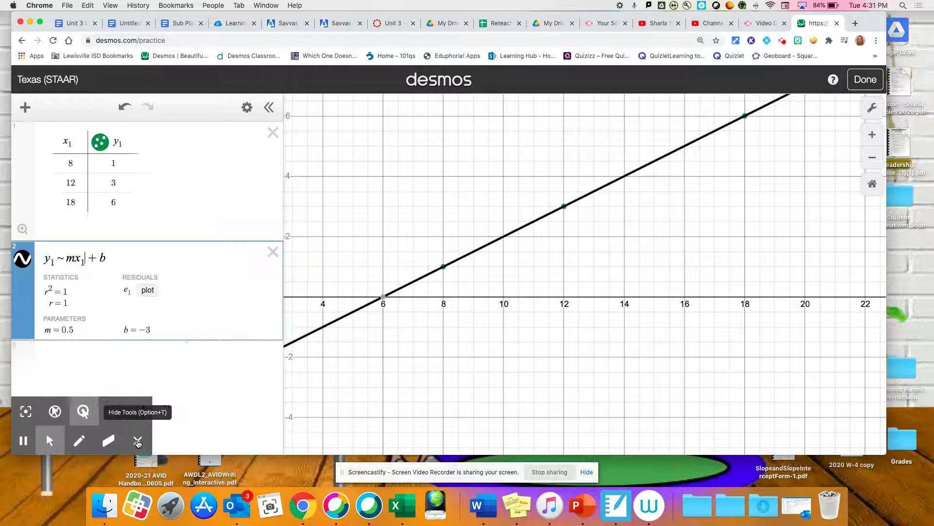
click(139, 441)
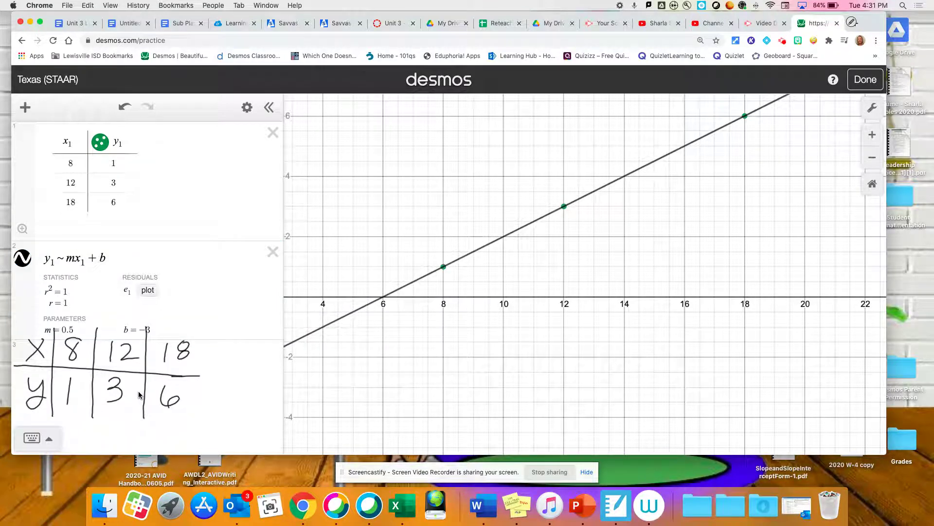
mouse_move(250, 371)
mouse_down()
mouse_move(60, 355)
mouse_move(148, 404)
mouse_up()
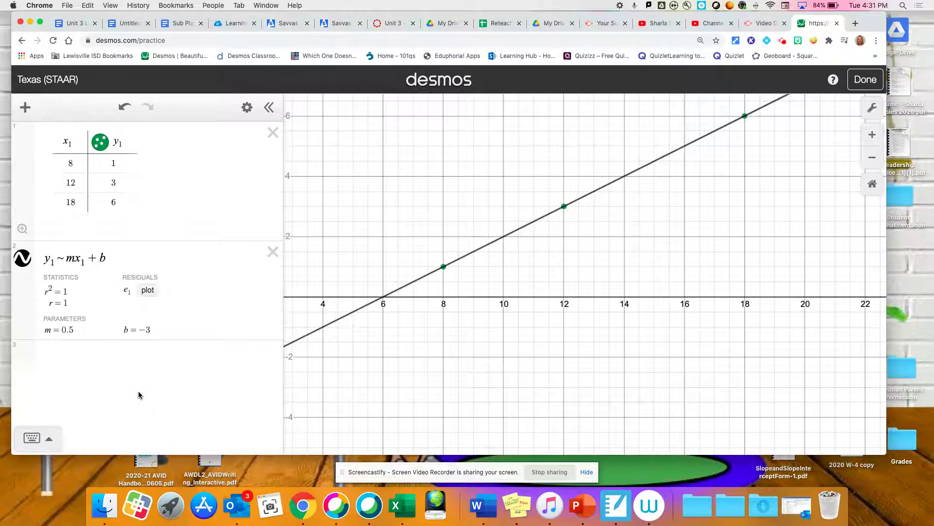
Step: Circle the regression parameters in red, underline the slope m in blue and handwrite "y = 0.5" below them
mouse_move(48, 342)
mouse_down()
mouse_move(149, 345)
mouse_move(44, 316)
mouse_move(77, 343)
mouse_up()
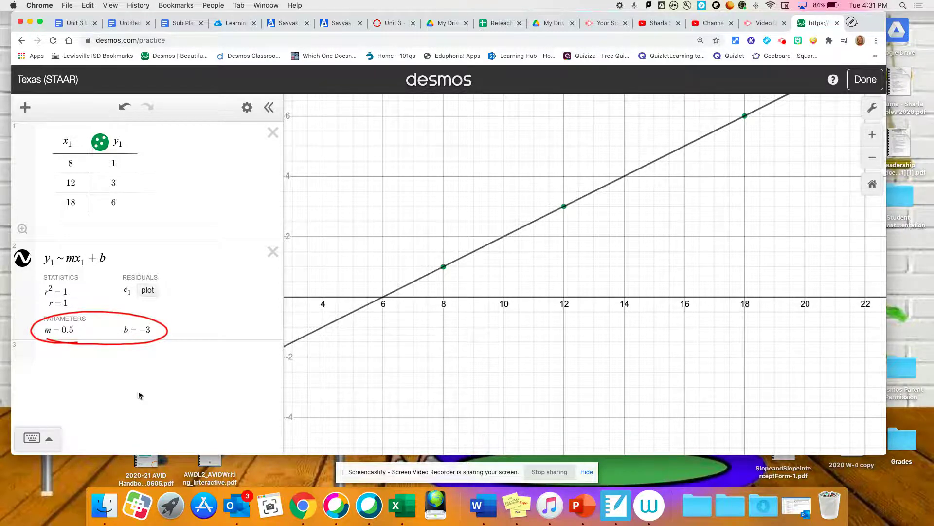
mouse_move(45, 357)
mouse_down()
mouse_move(61, 382)
mouse_move(91, 362)
mouse_move(95, 371)
mouse_up()
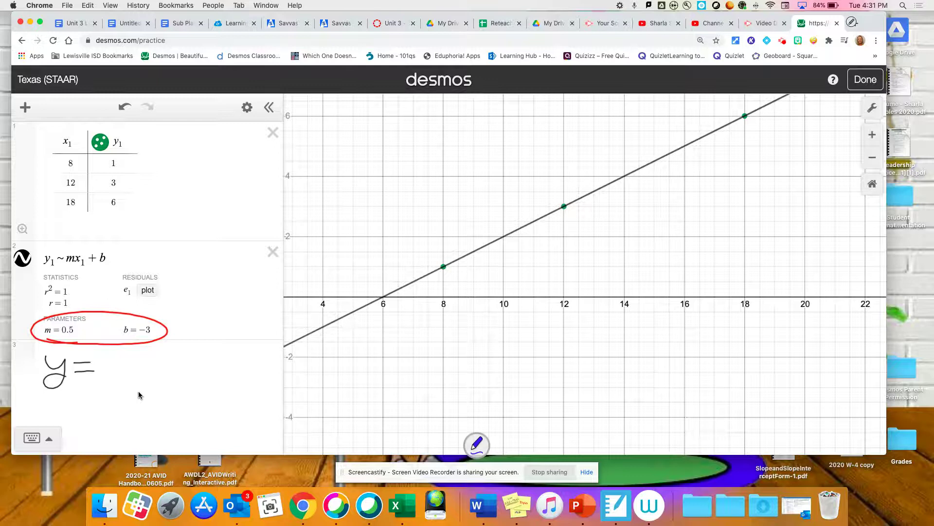
mouse_move(43, 334)
mouse_down()
mouse_move(74, 337)
mouse_move(100, 374)
mouse_move(105, 355)
mouse_move(129, 355)
mouse_move(129, 376)
mouse_up()
click(119, 376)
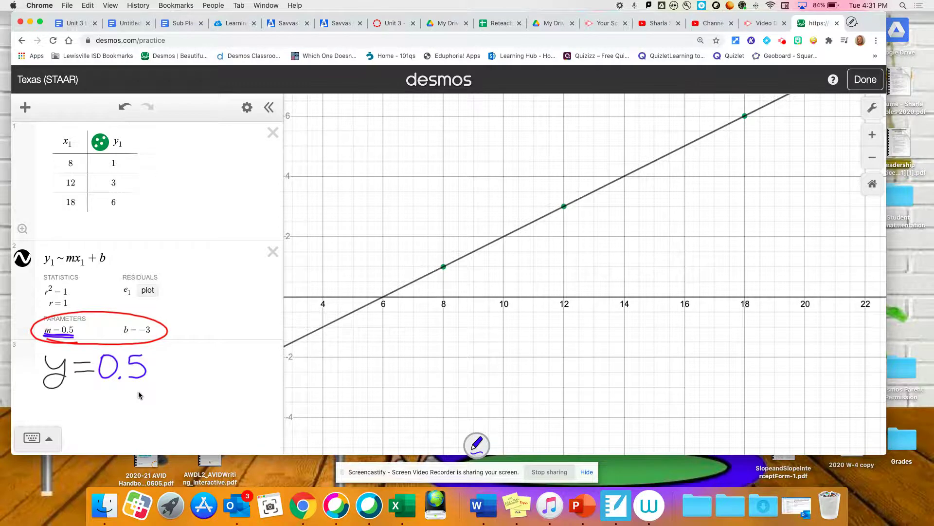
Step: Underline the parameter b in red and complete the handwritten equation with "x − 3"
mouse_move(153, 359)
mouse_down()
mouse_move(164, 373)
mouse_move(154, 378)
mouse_up()
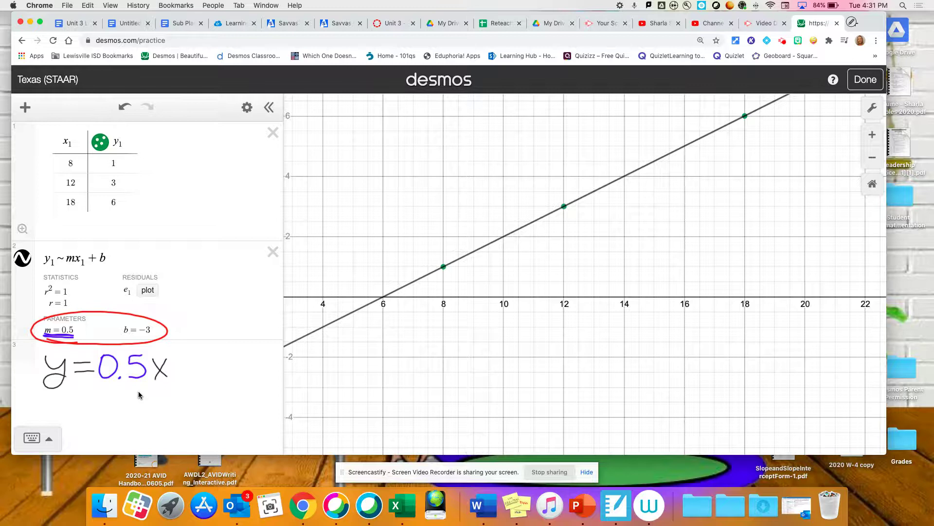
drag(120, 334, 156, 335)
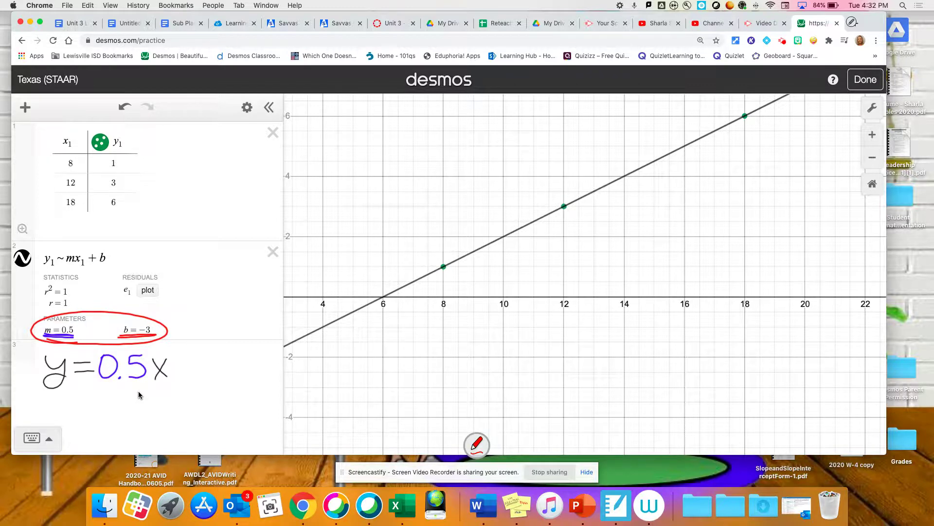
mouse_move(179, 365)
mouse_down()
mouse_move(212, 364)
mouse_move(203, 377)
mouse_up()
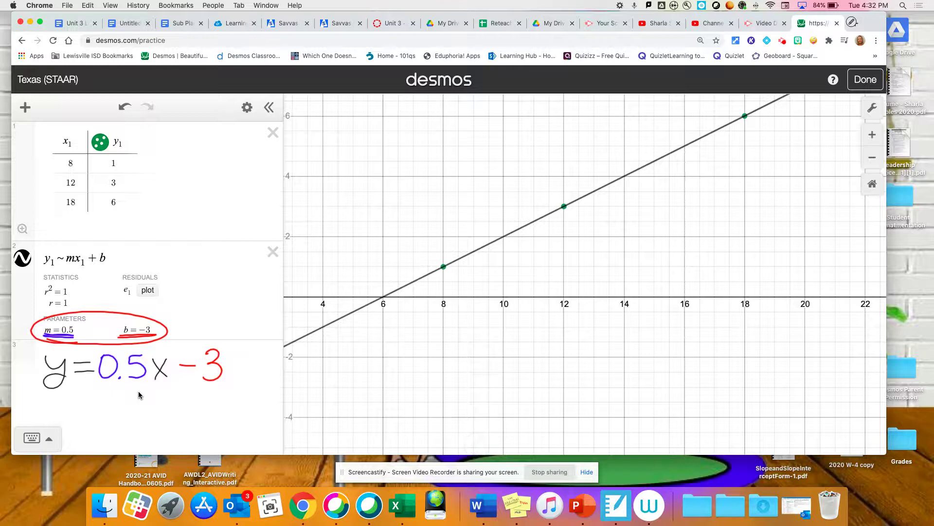